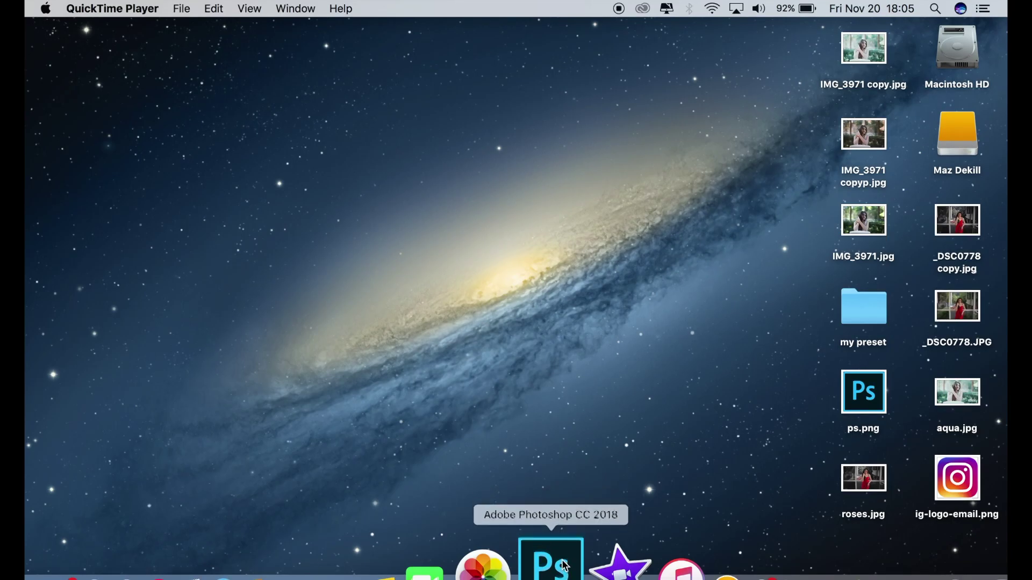
Launch Adobe Photoshop CC 2018 from the Dock to an empty workspace.
click(564, 565)
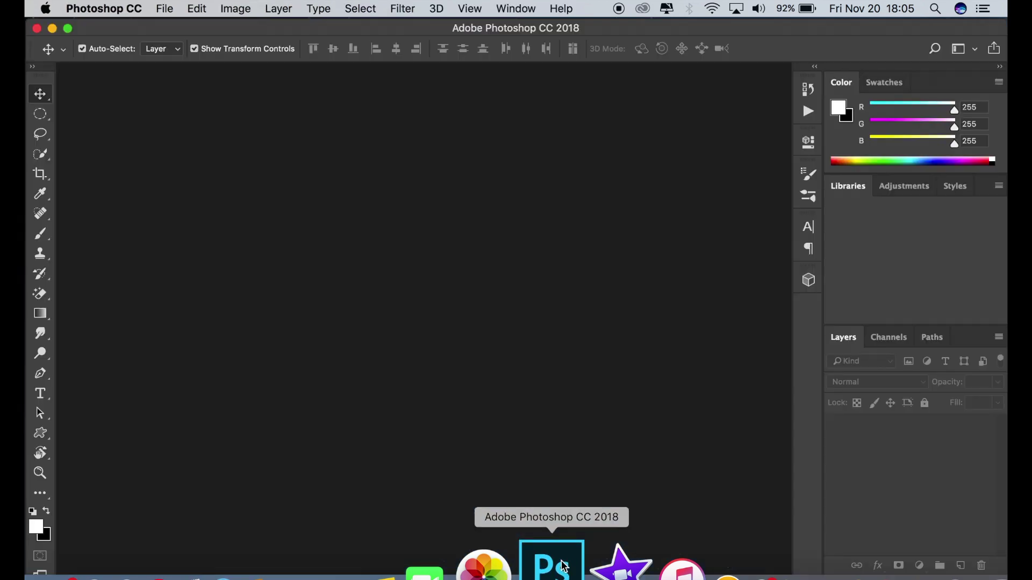
Open the _DSC0778.JPG portrait from the Desktop folder.
click(165, 9)
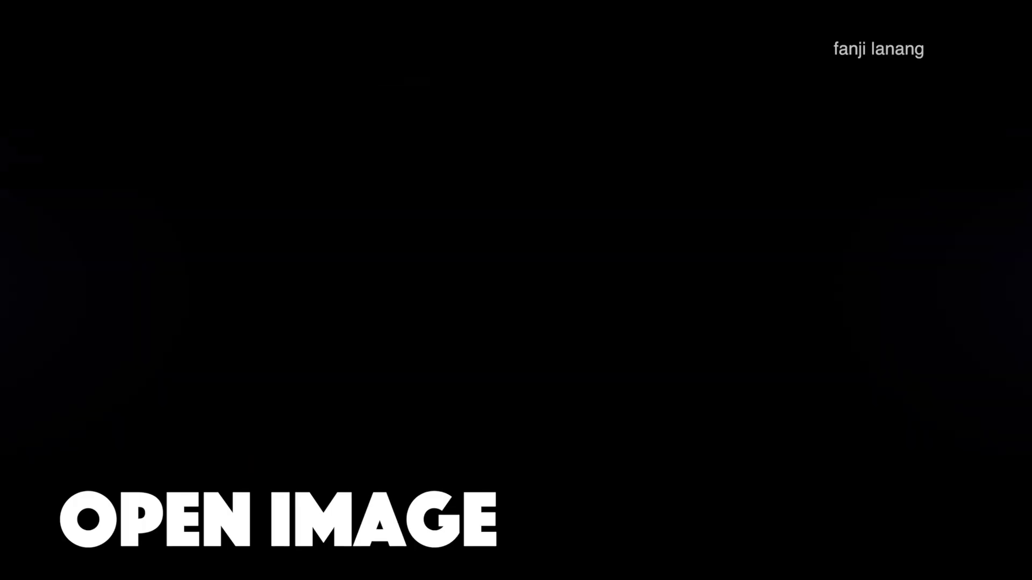
click(177, 37)
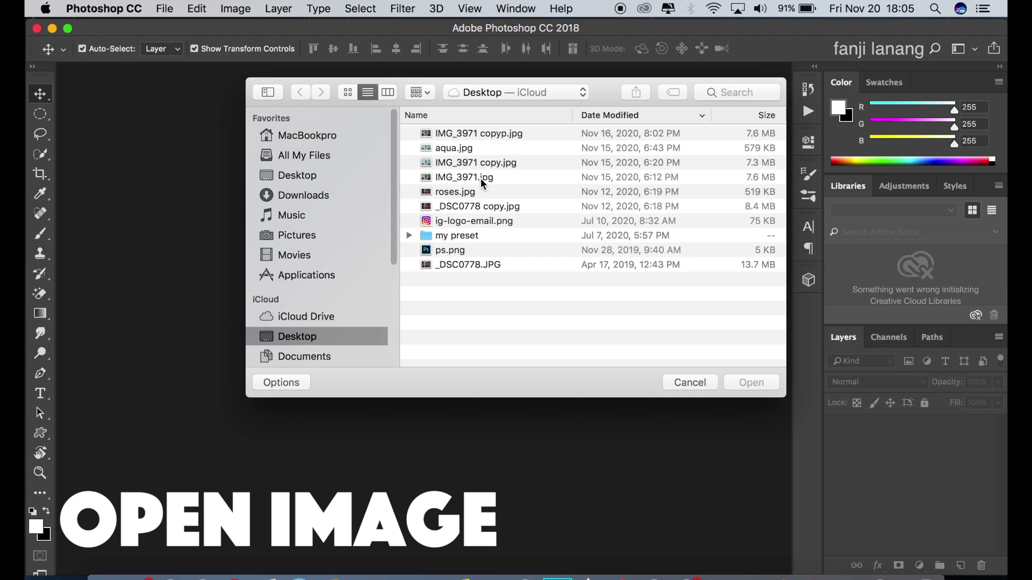
click(481, 178)
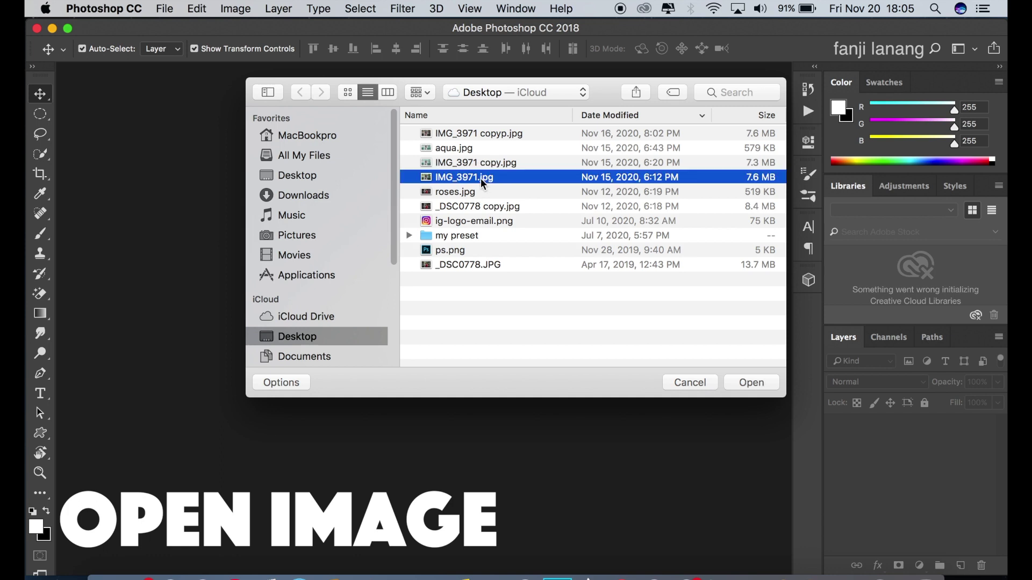
click(491, 264)
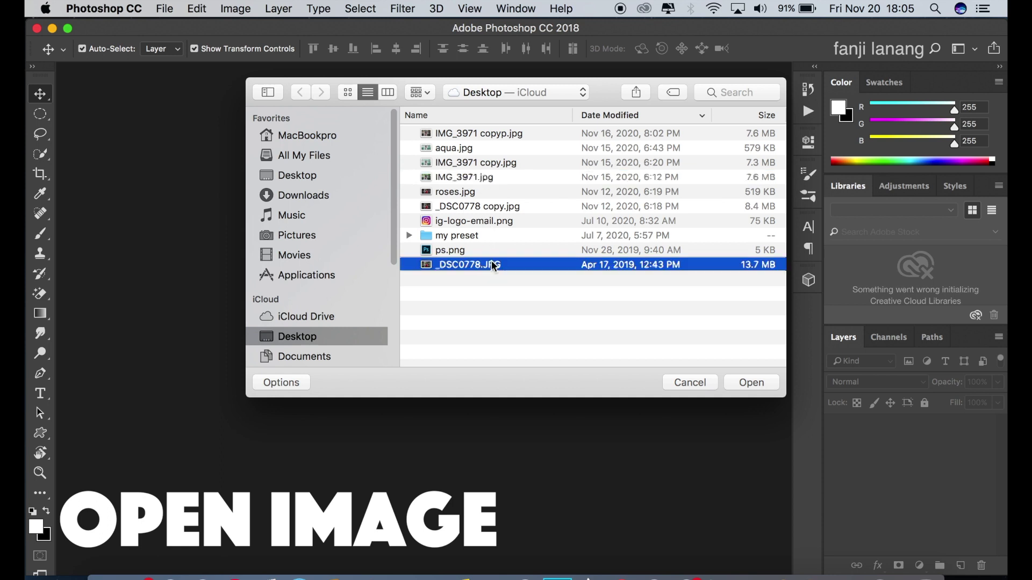
click(768, 384)
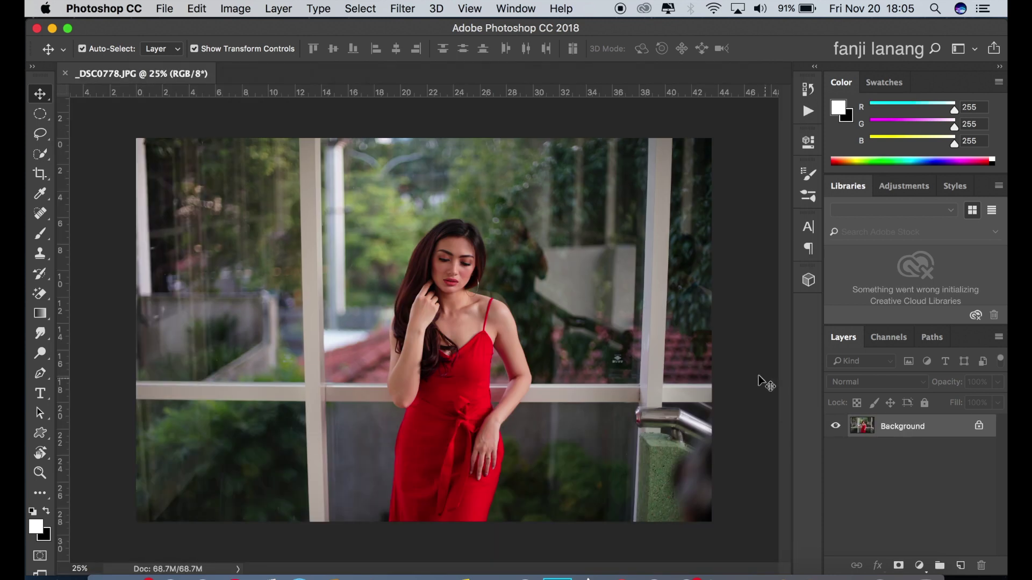
Add a Black & White adjustment layer in Lighten blend mode and toggle it to compare.
click(919, 565)
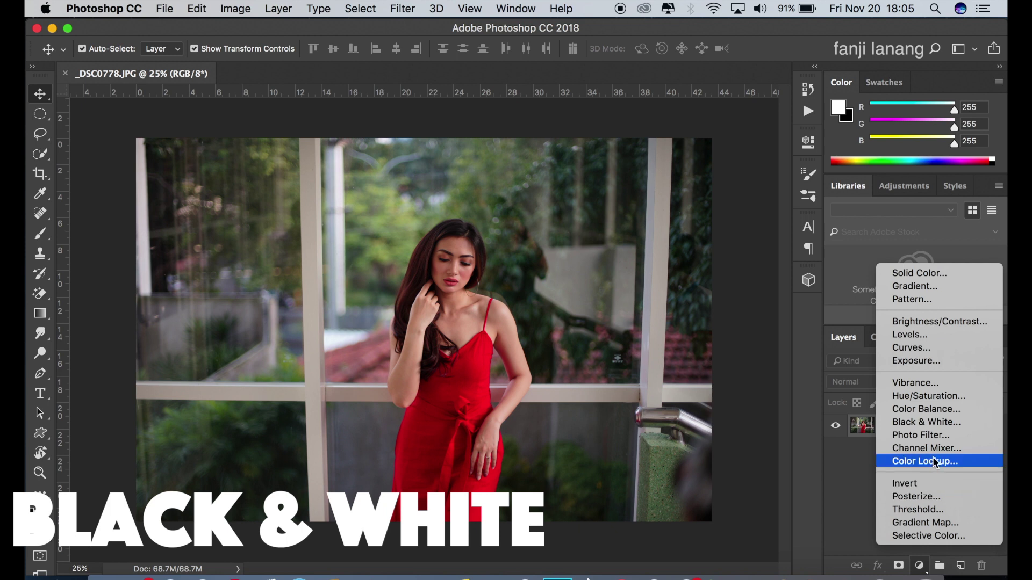
click(933, 424)
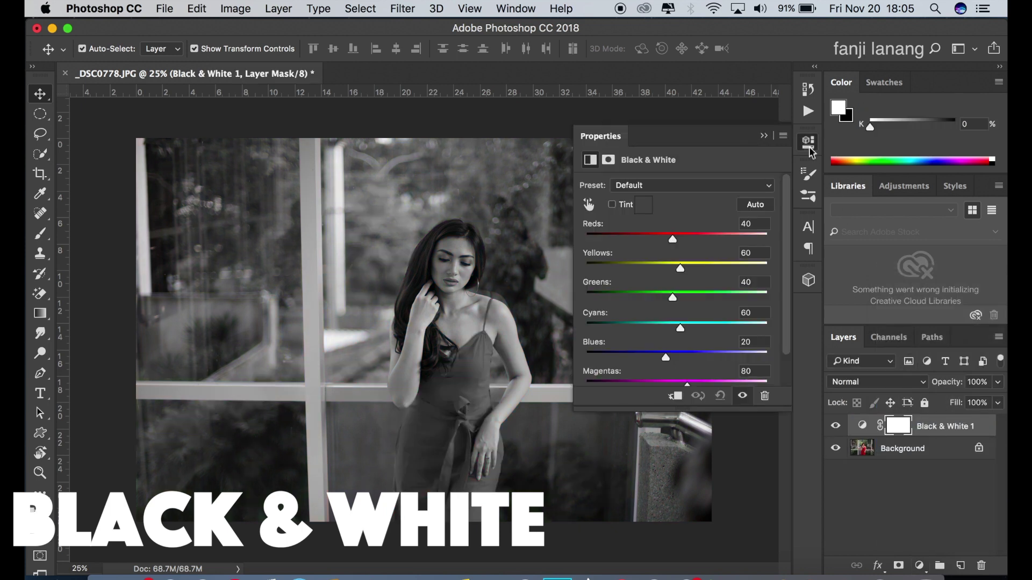
click(764, 137)
click(890, 381)
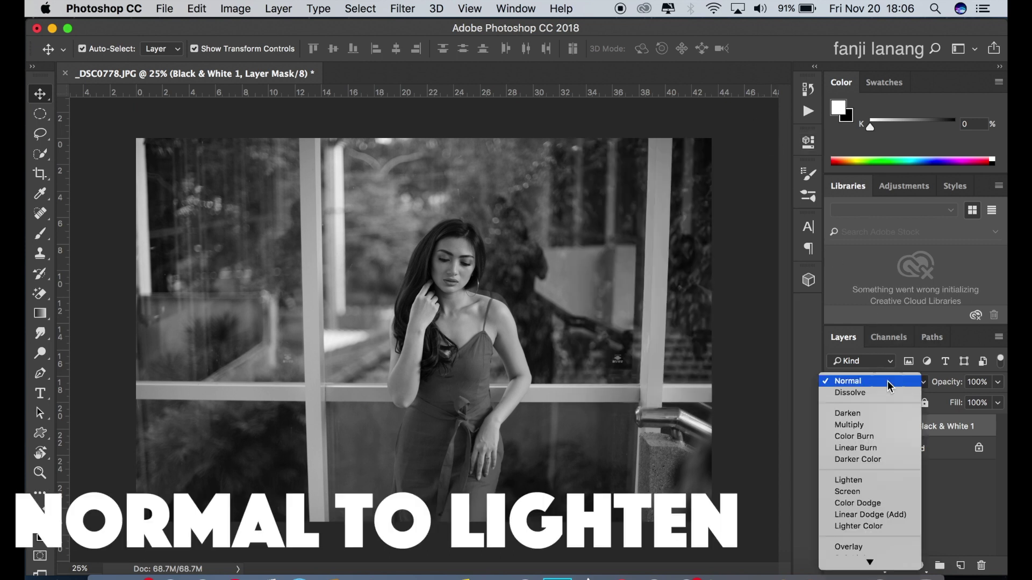
click(866, 482)
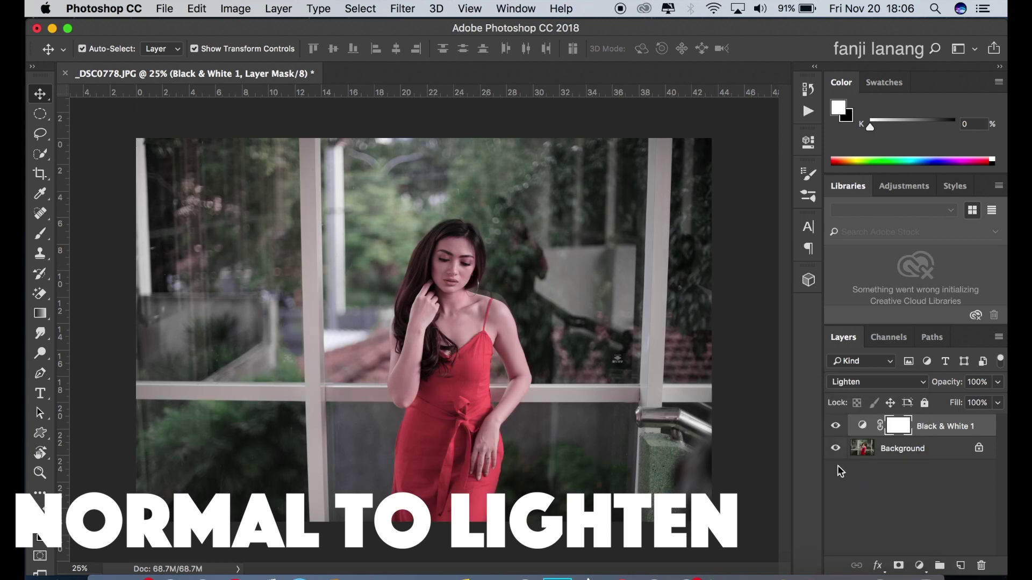
click(835, 425)
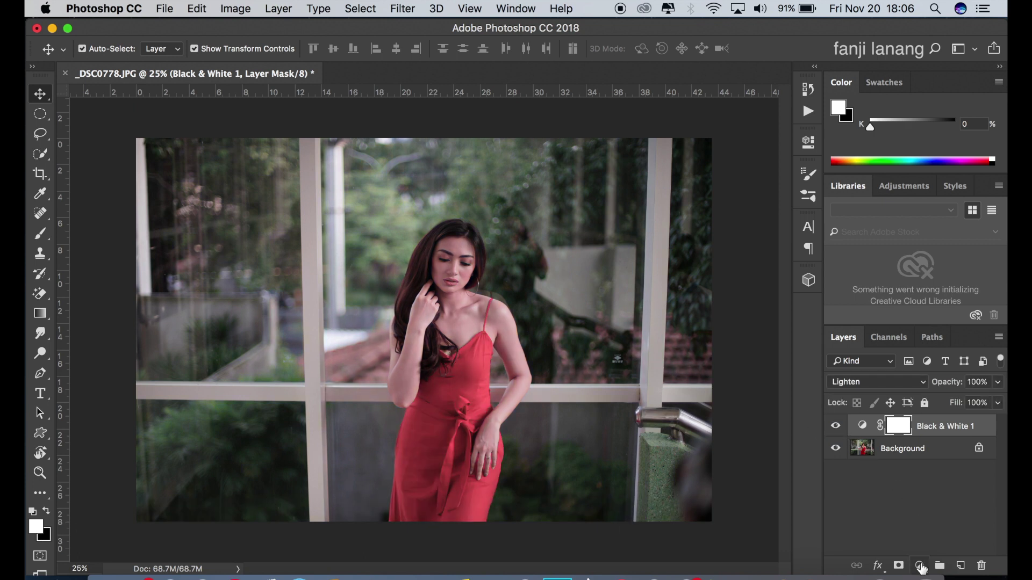
Add a reversed radial Gradient Fill layer and move its centre higher on the photo.
click(919, 566)
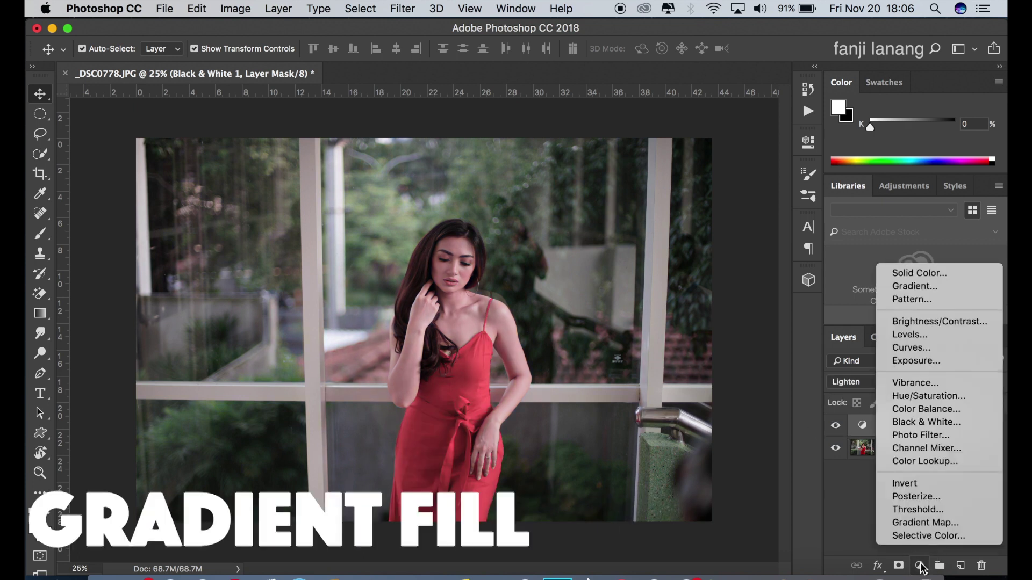
click(899, 288)
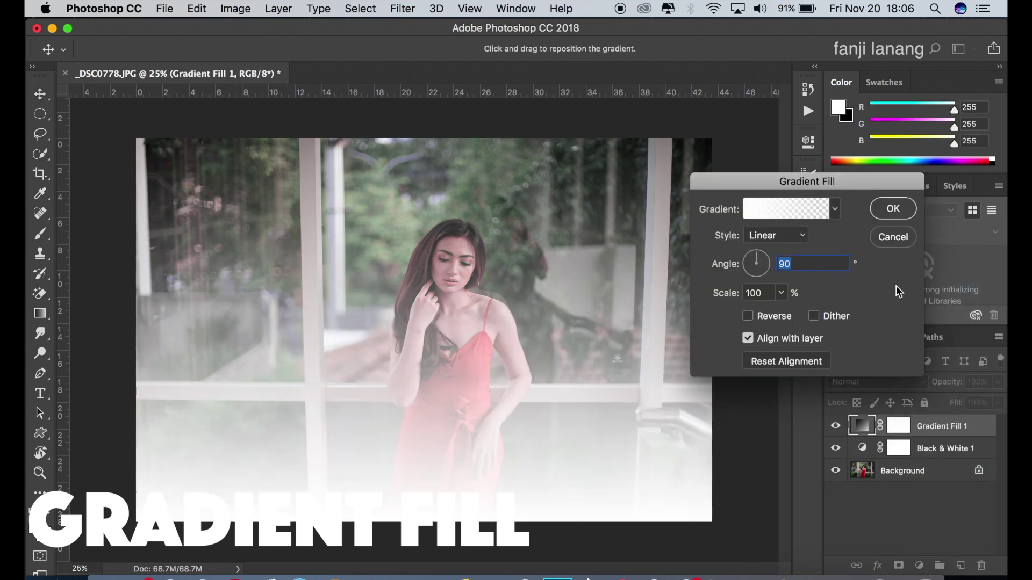
click(748, 316)
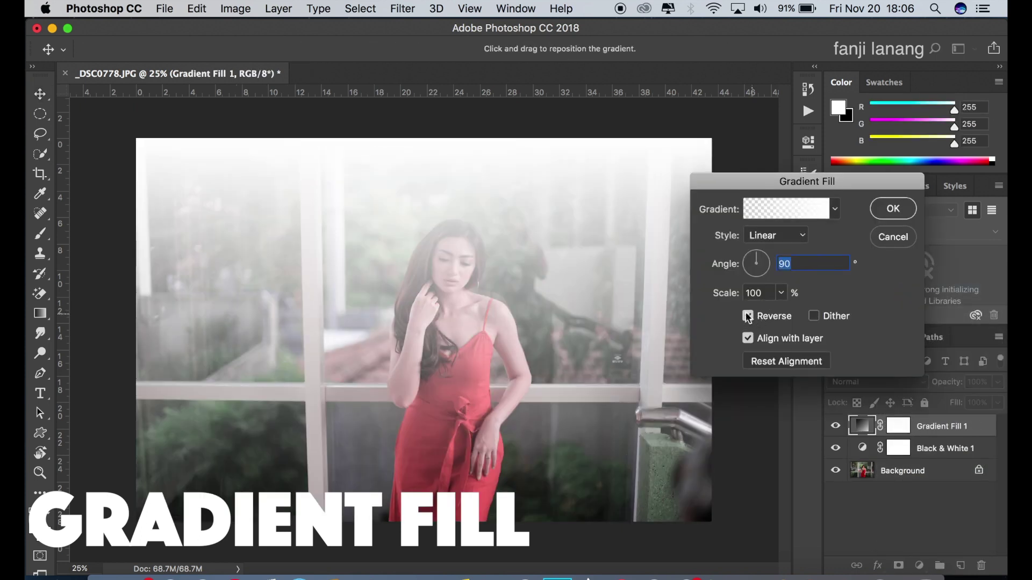
click(775, 237)
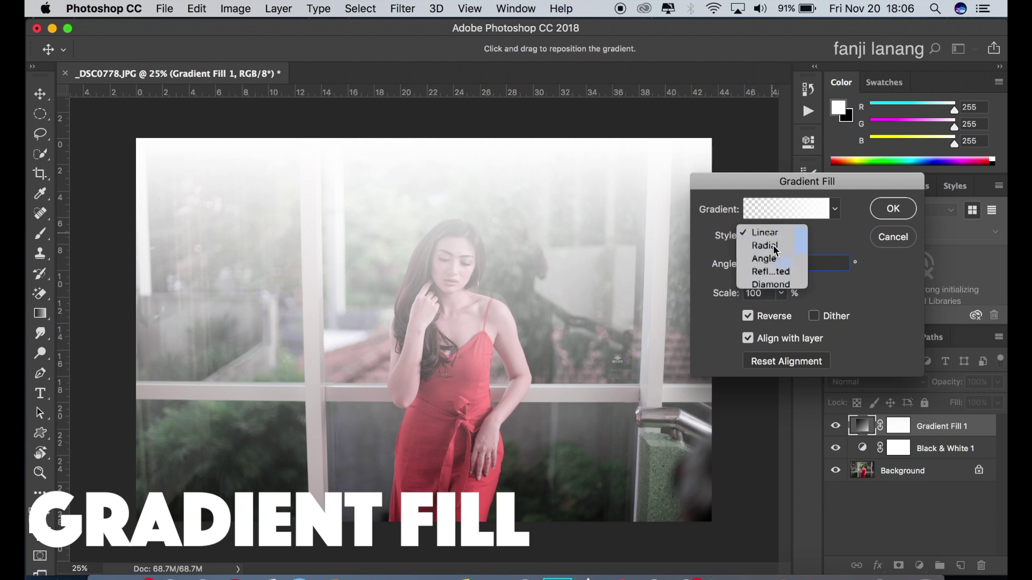
click(778, 244)
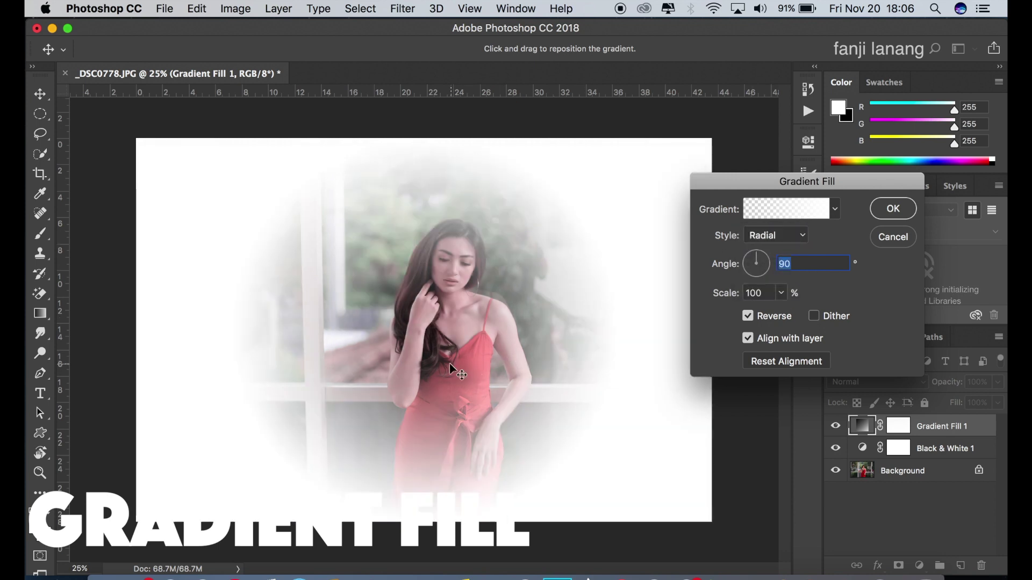
drag(449, 361, 459, 333)
Apply the Neutral Density gradient preset, rotate the angle, and set scale to 155%.
click(810, 212)
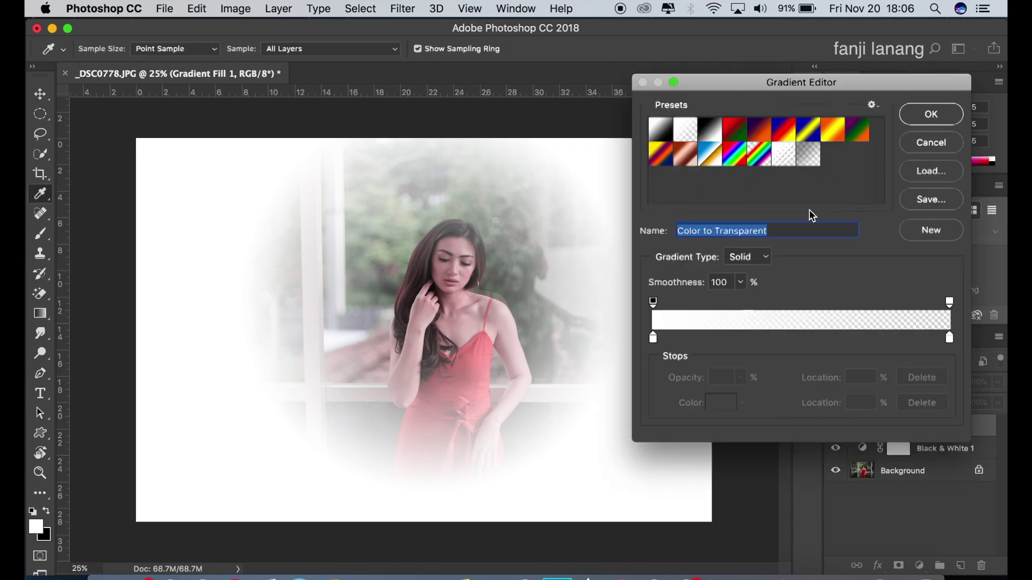
click(810, 157)
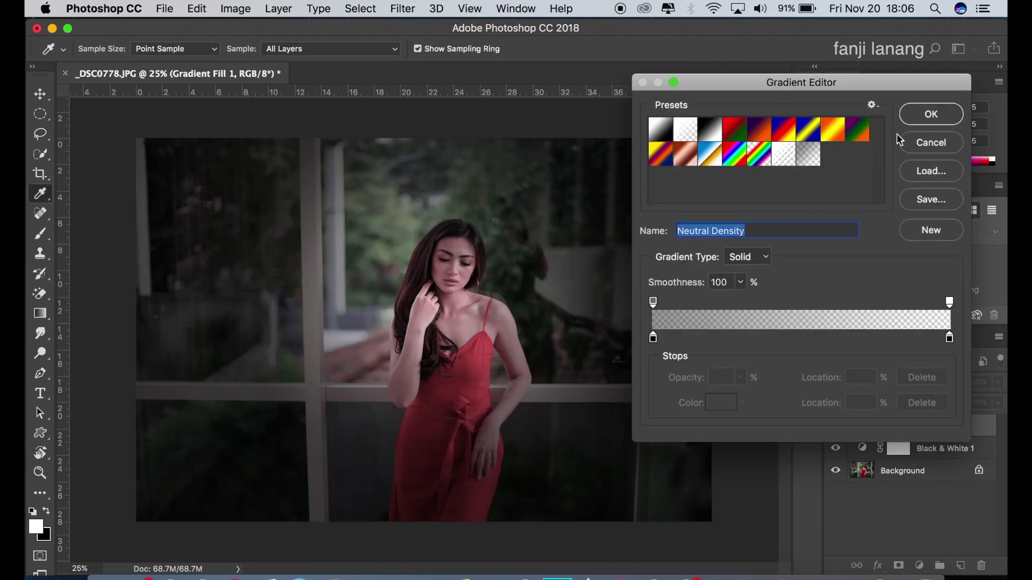
click(915, 122)
drag(758, 259, 774, 259)
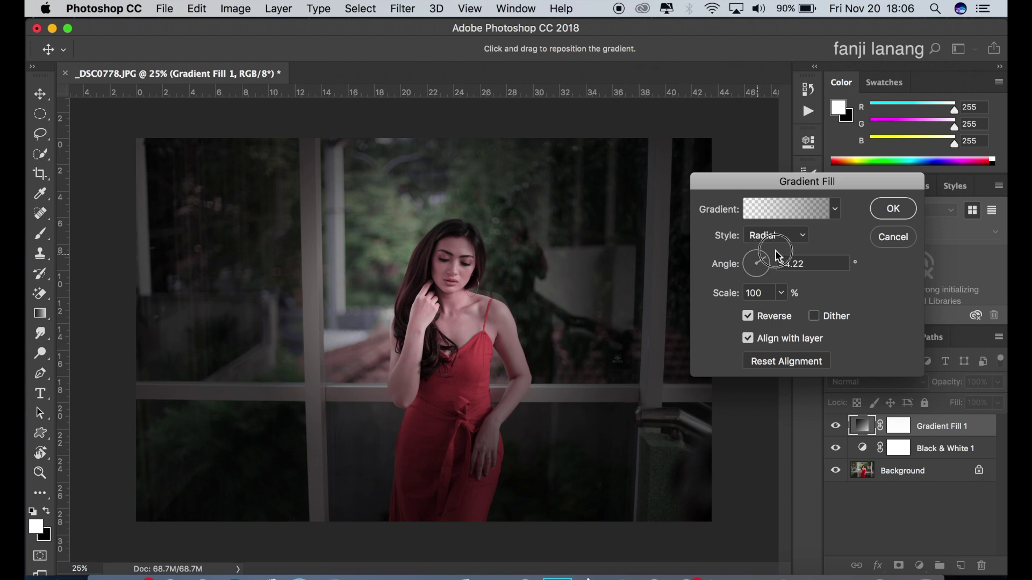
click(781, 293)
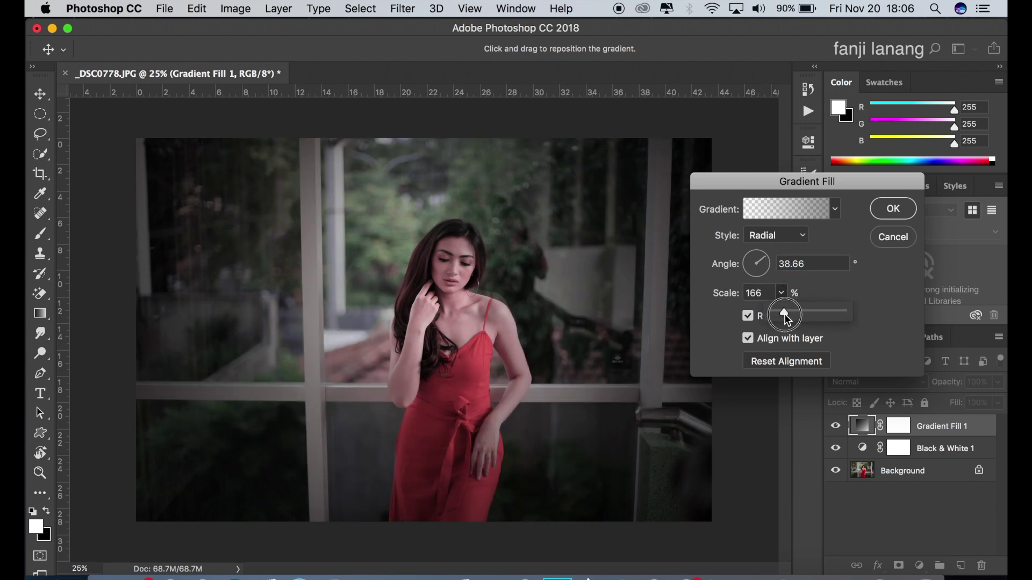
drag(784, 314, 783, 315)
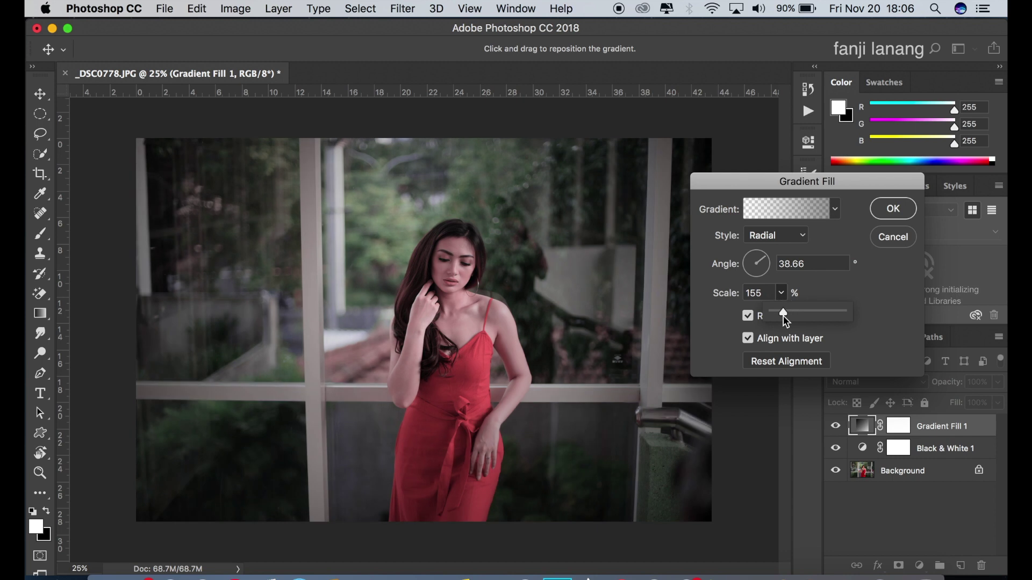
click(905, 215)
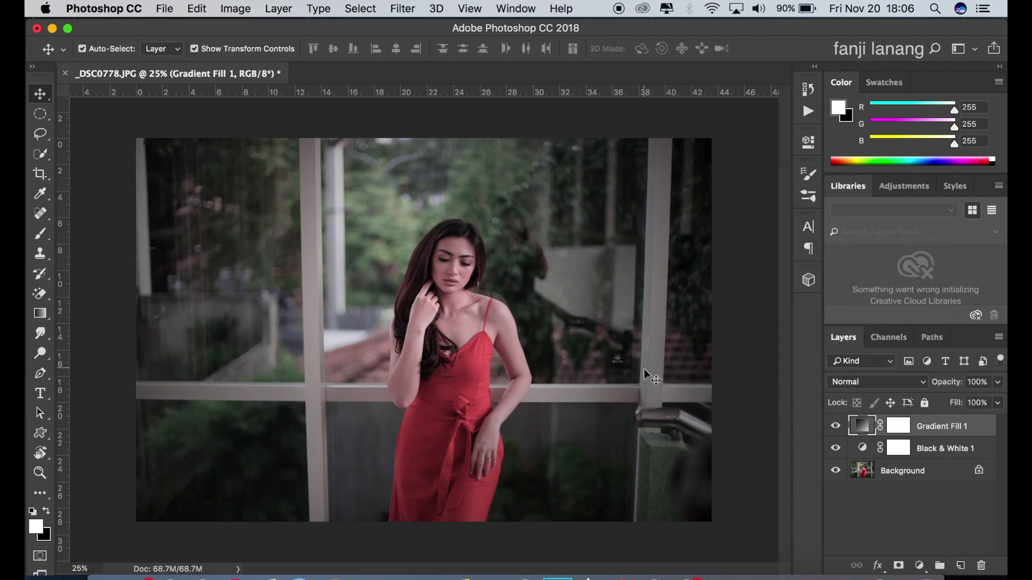
Add a Selective Color adjustment layer and raise Black in the Reds to +10.
click(920, 566)
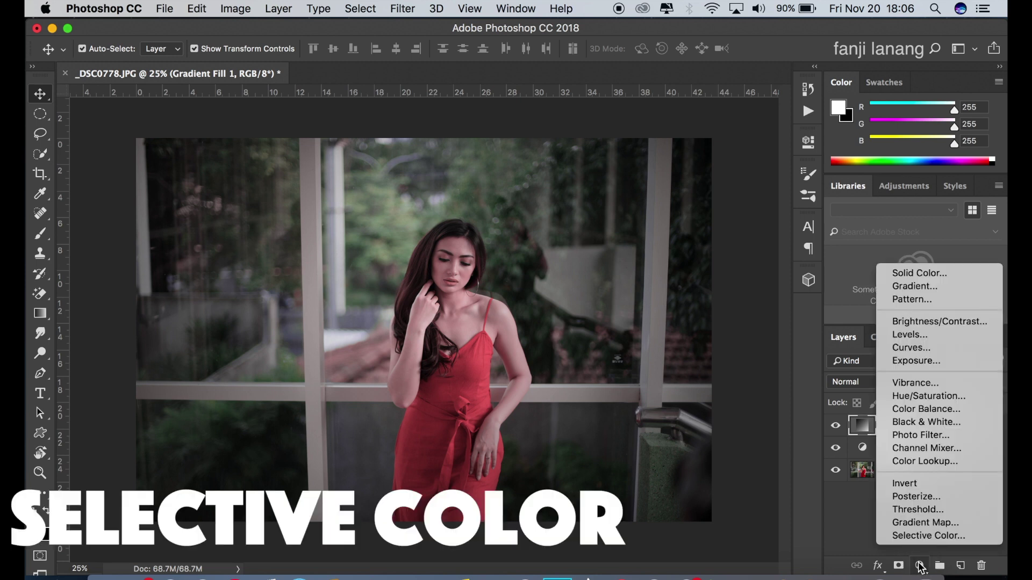
click(921, 535)
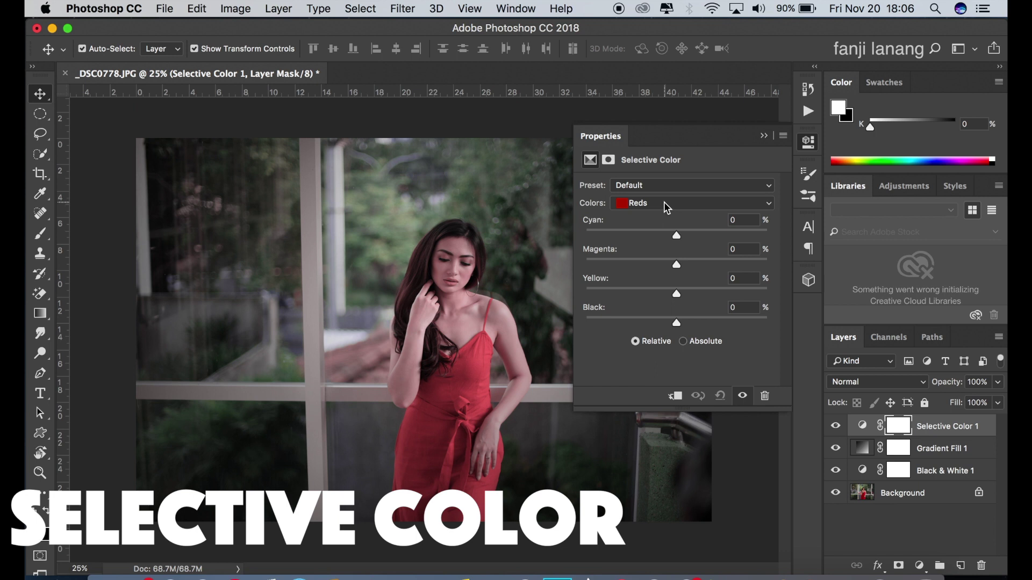
click(663, 202)
click(680, 327)
drag(679, 327, 682, 321)
drag(686, 325, 687, 325)
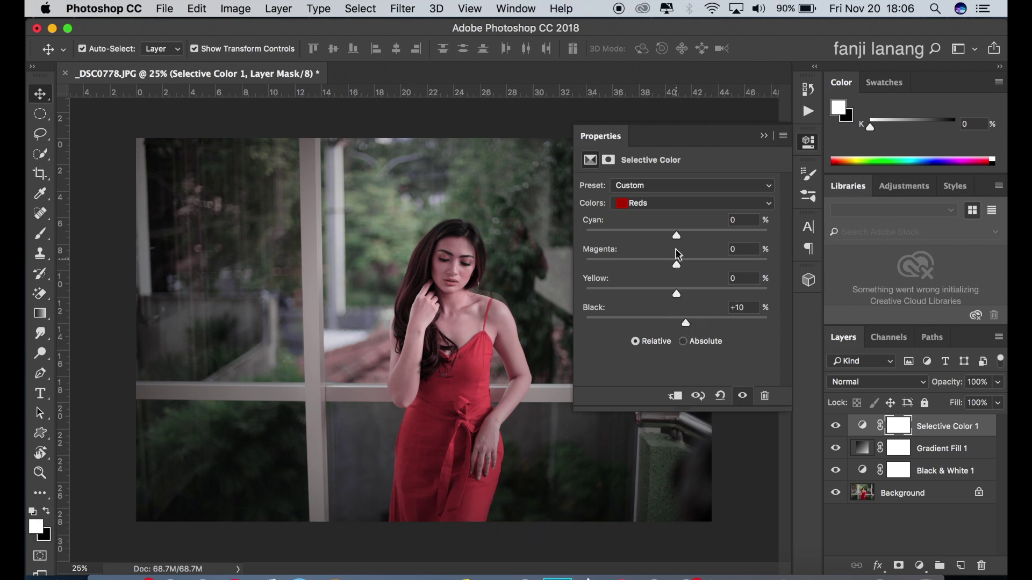
Set Greens to Cyan +100, Magenta +100, Yellow -56, Black +100, then compare.
click(670, 203)
click(667, 225)
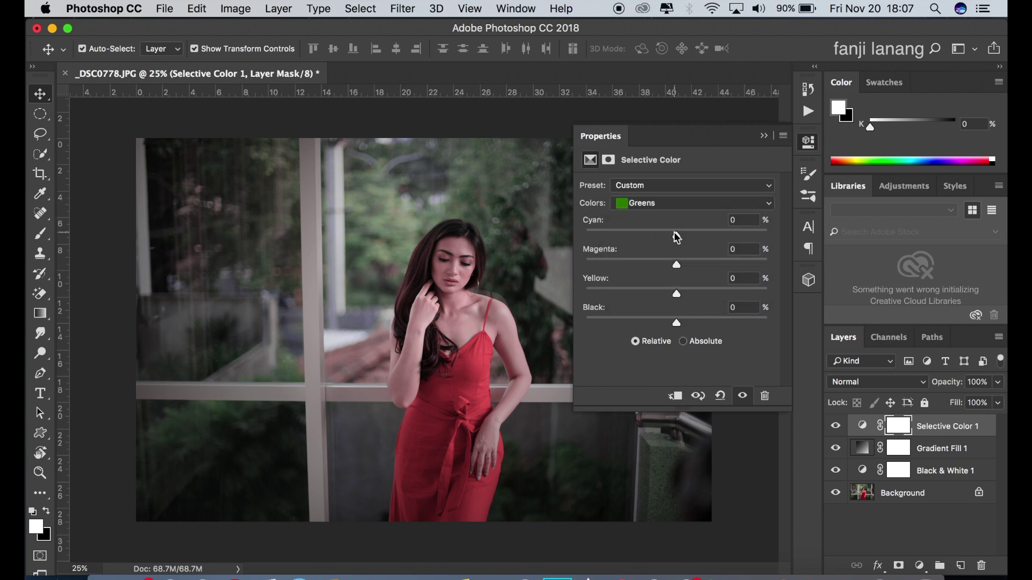
drag(676, 237, 801, 250)
click(692, 264)
drag(692, 265, 794, 264)
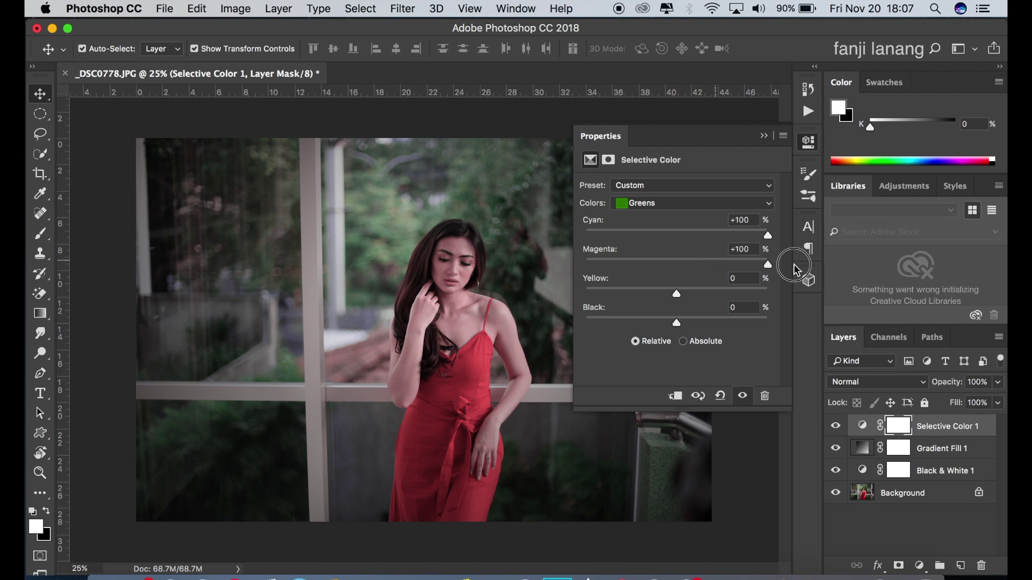
drag(672, 293, 508, 315)
drag(698, 321, 774, 323)
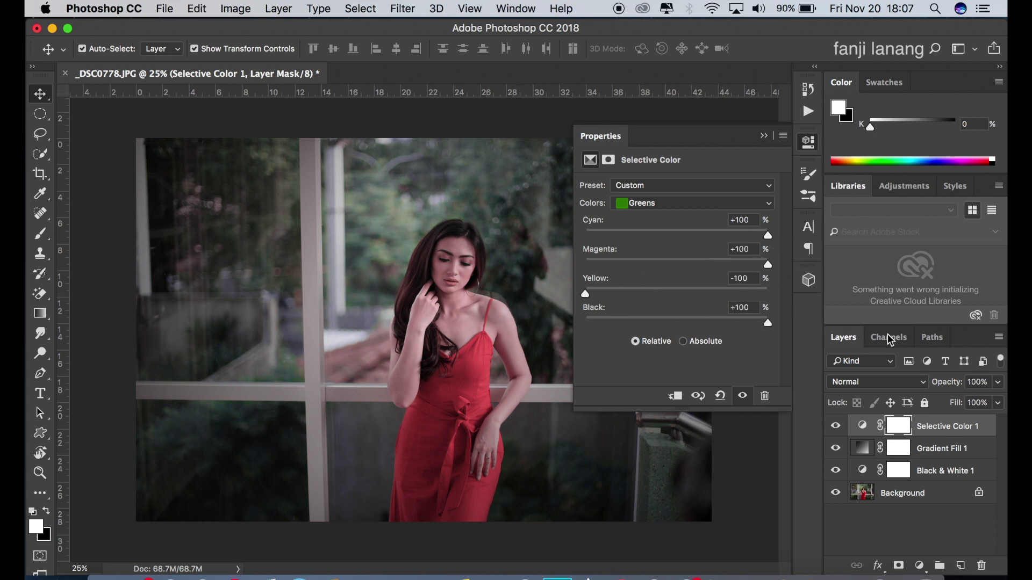
drag(618, 295, 625, 294)
click(760, 139)
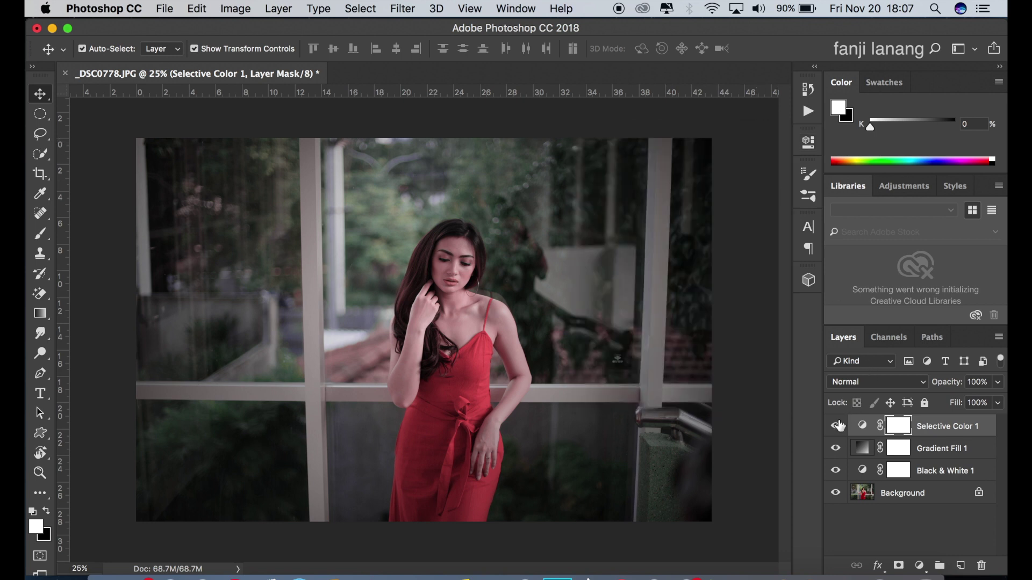
click(836, 427)
Compare the photo with Selective Color 1 off and on, then add a Hue/Saturation layer.
click(837, 426)
click(837, 426)
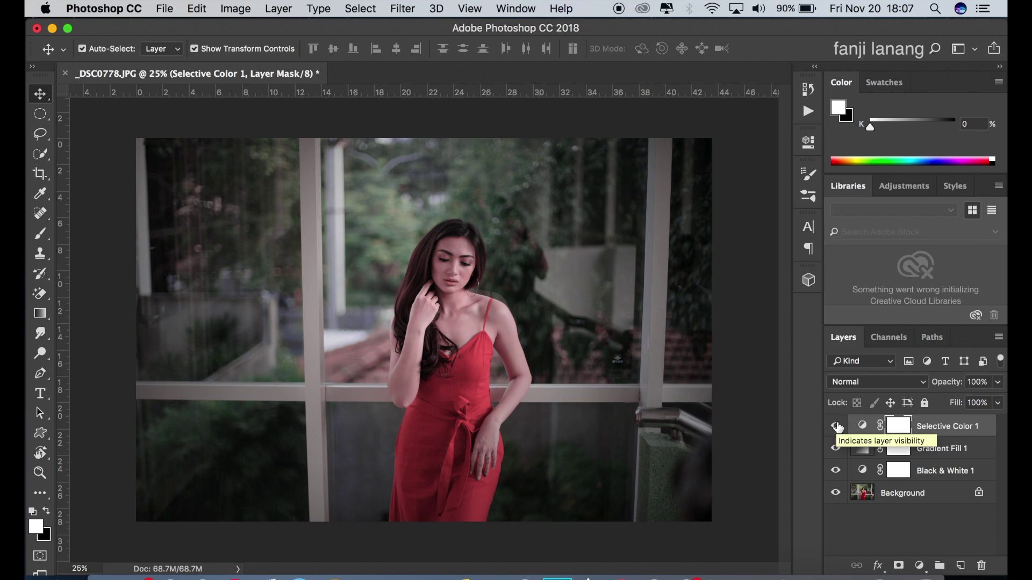
click(924, 565)
click(930, 396)
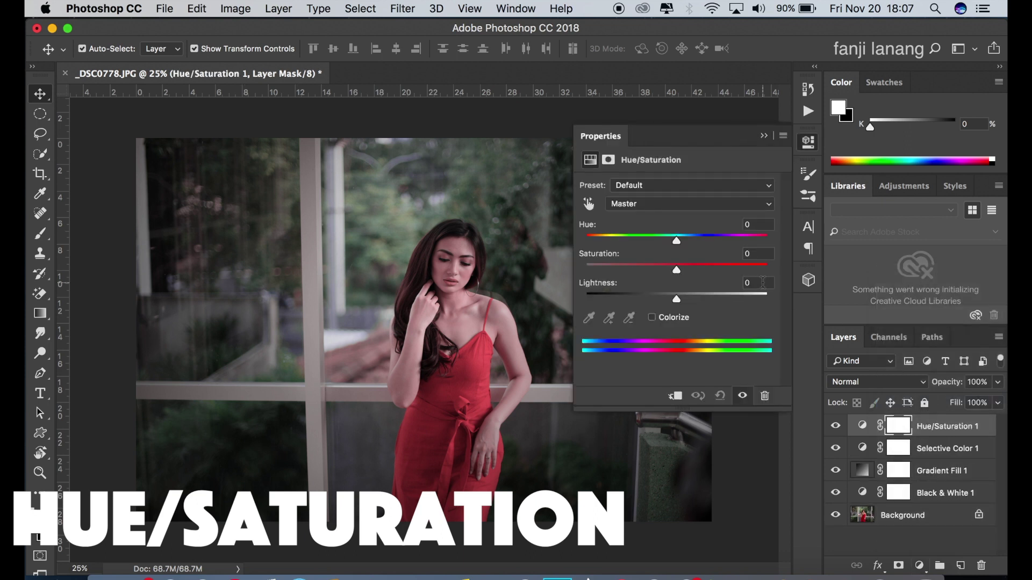
Set the Hue/Saturation Master Hue to +7 and Saturation to +10.
click(683, 242)
drag(683, 241, 685, 240)
click(688, 272)
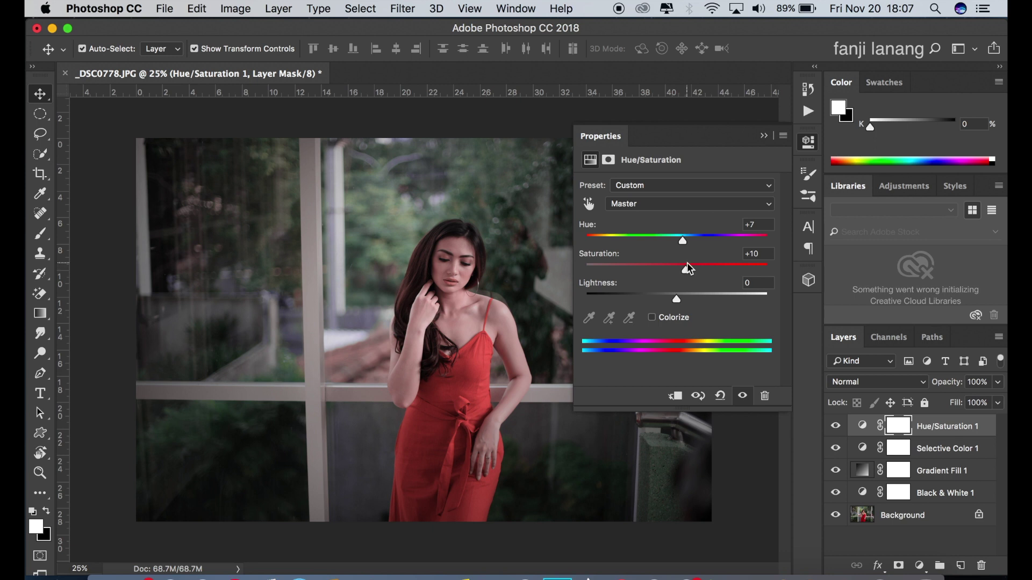
click(764, 136)
click(920, 566)
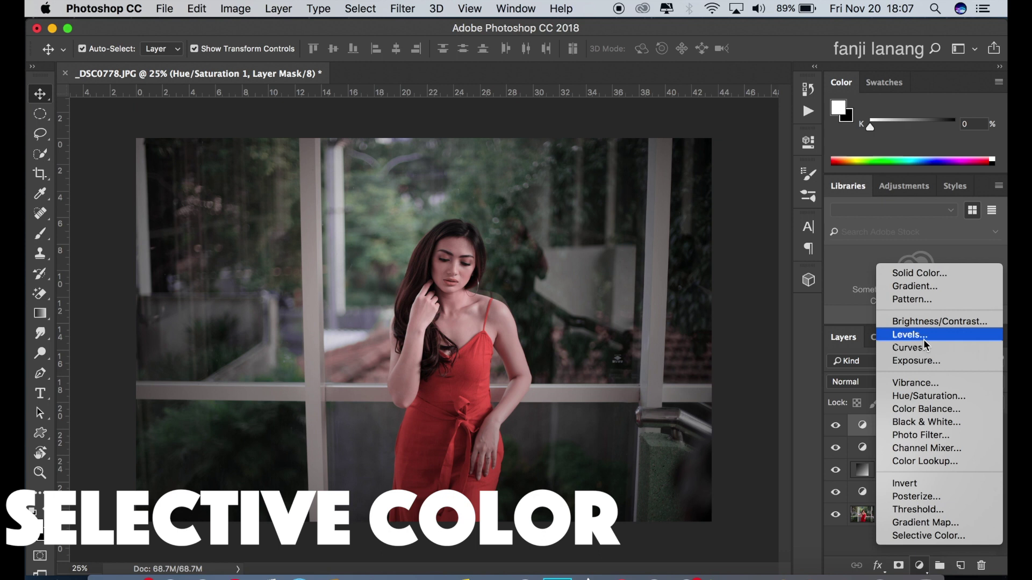
Add a Selective Color 2 layer in Screen mode at 65% opacity and toggle it to compare.
click(903, 536)
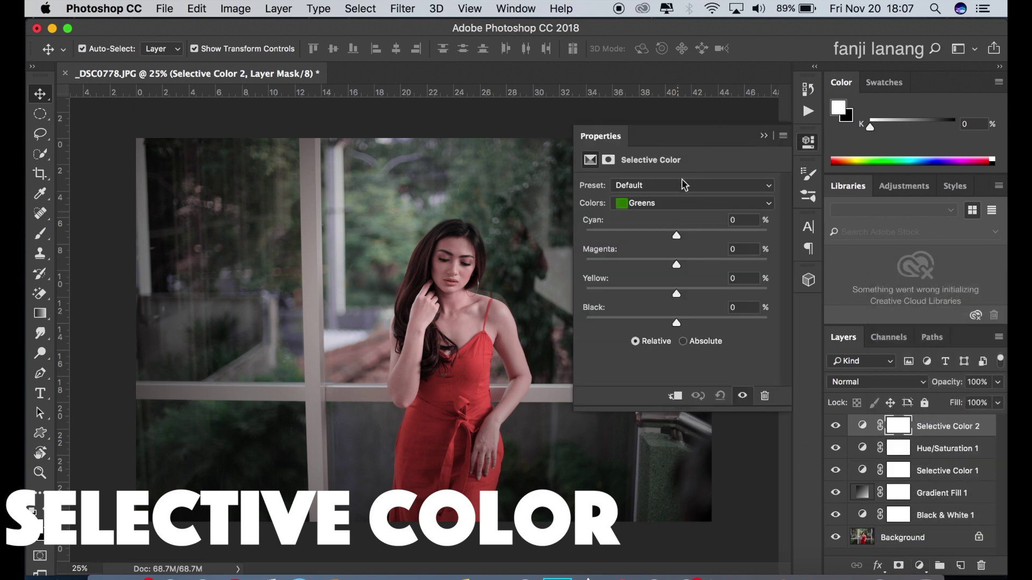
click(765, 137)
click(866, 380)
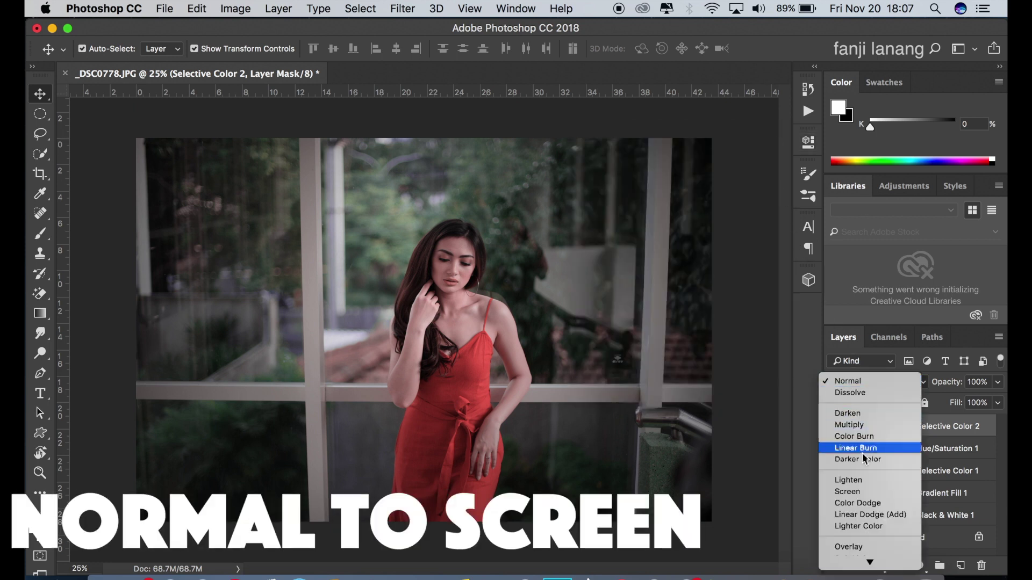
click(860, 492)
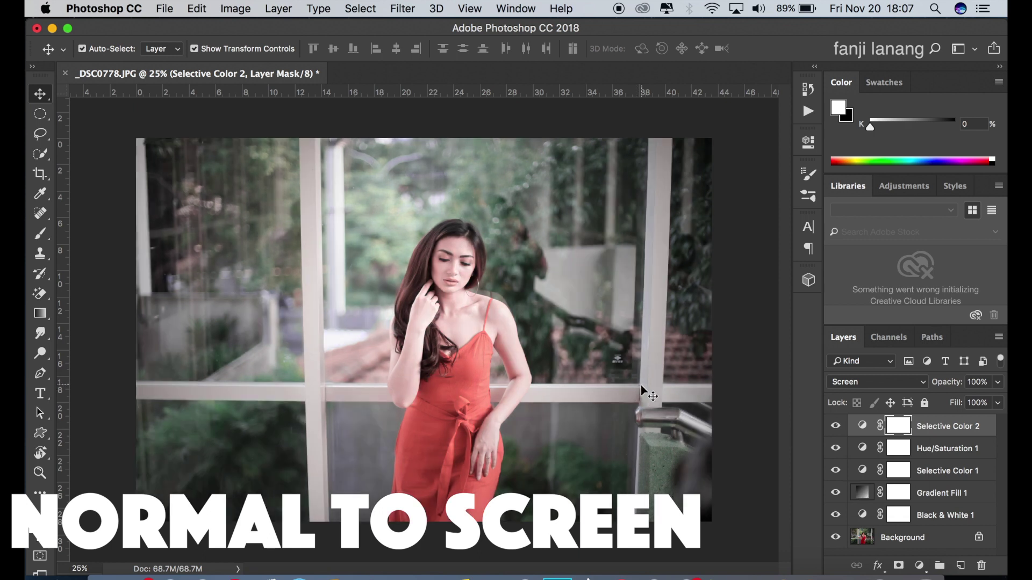
click(997, 383)
drag(991, 398, 977, 400)
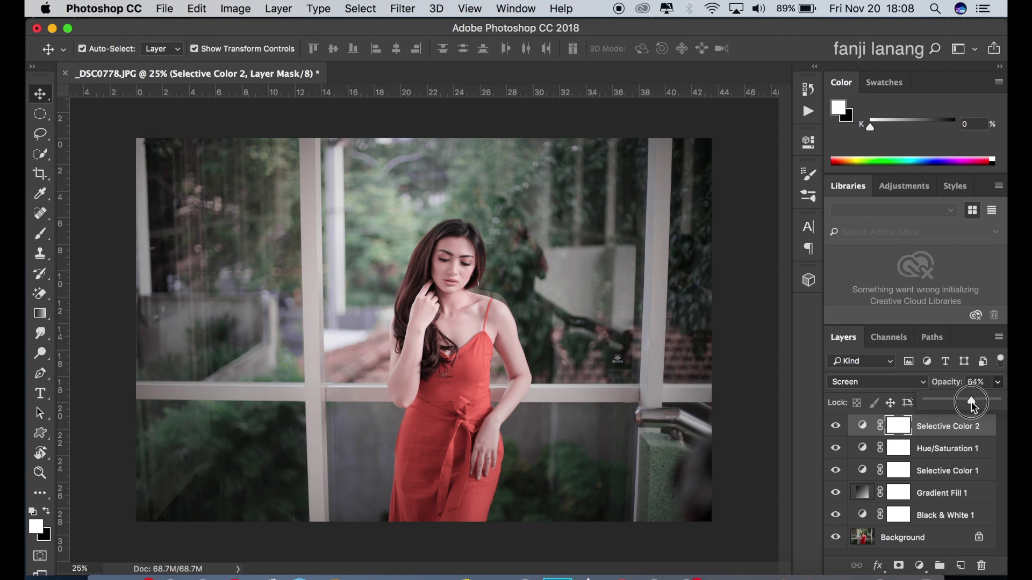
drag(971, 402, 973, 402)
click(835, 430)
click(835, 427)
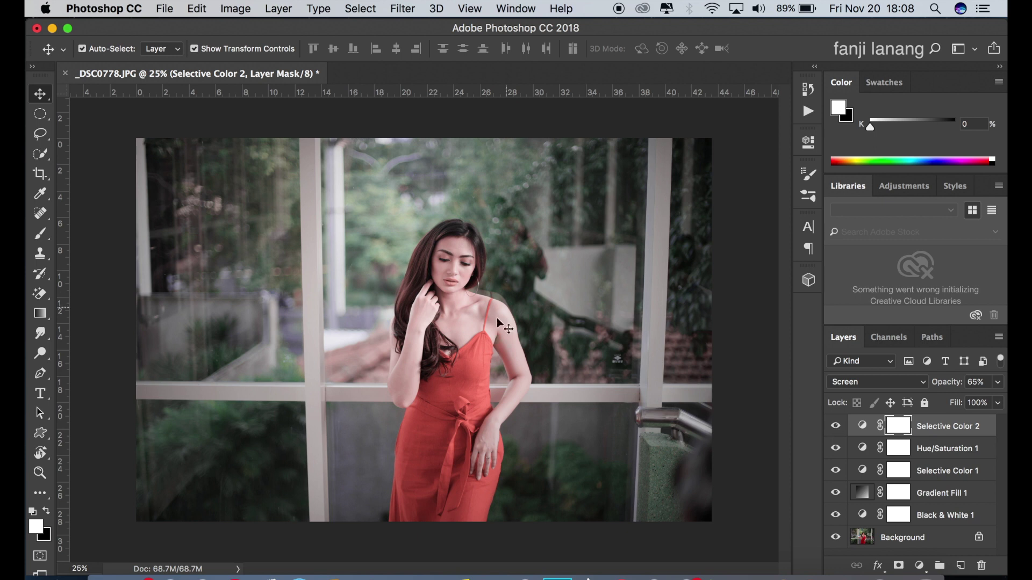
Create a new Layer 1 and select the signature brush tip for the Brush tool.
click(961, 566)
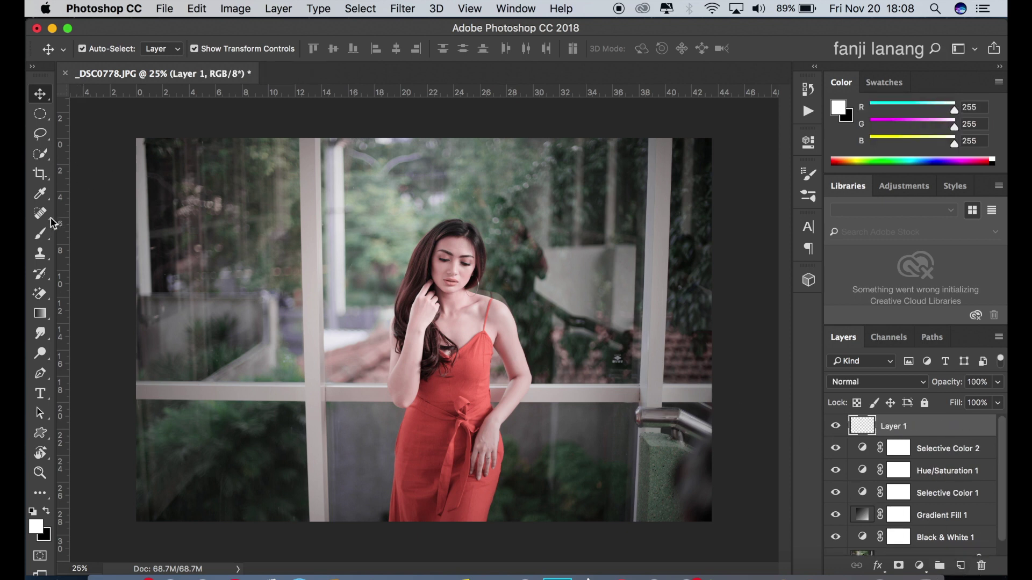
click(41, 232)
click(106, 48)
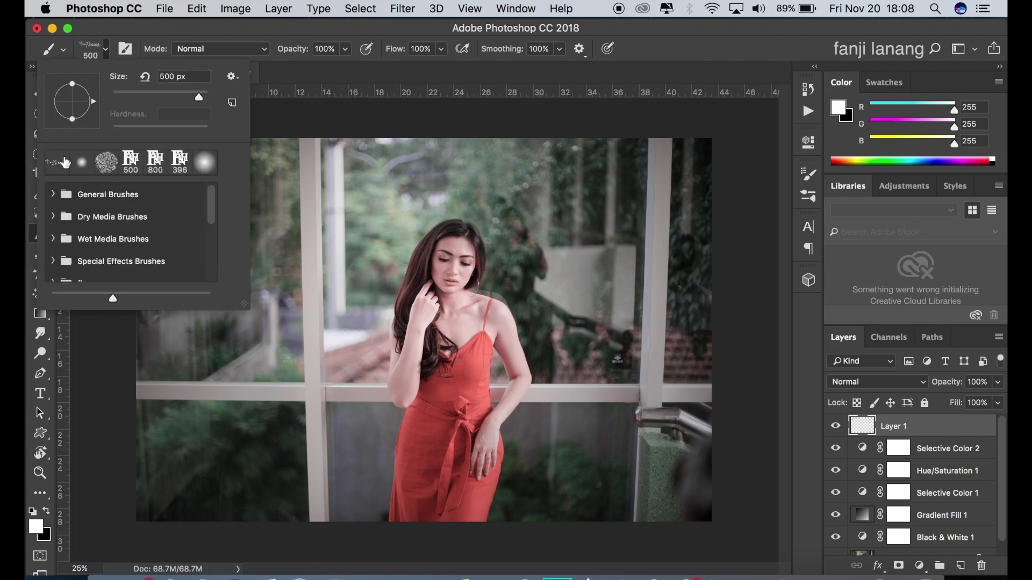
click(562, 97)
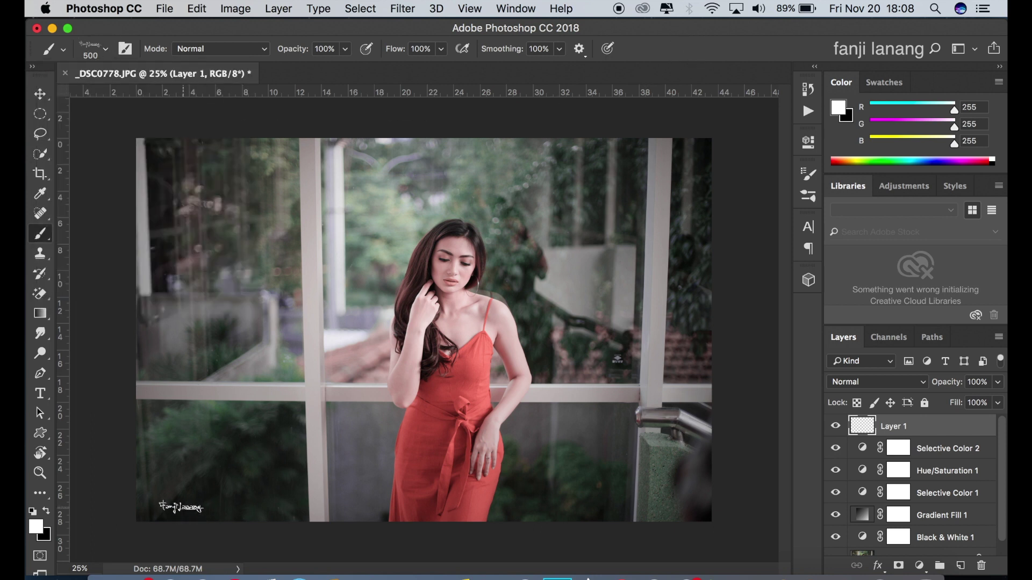